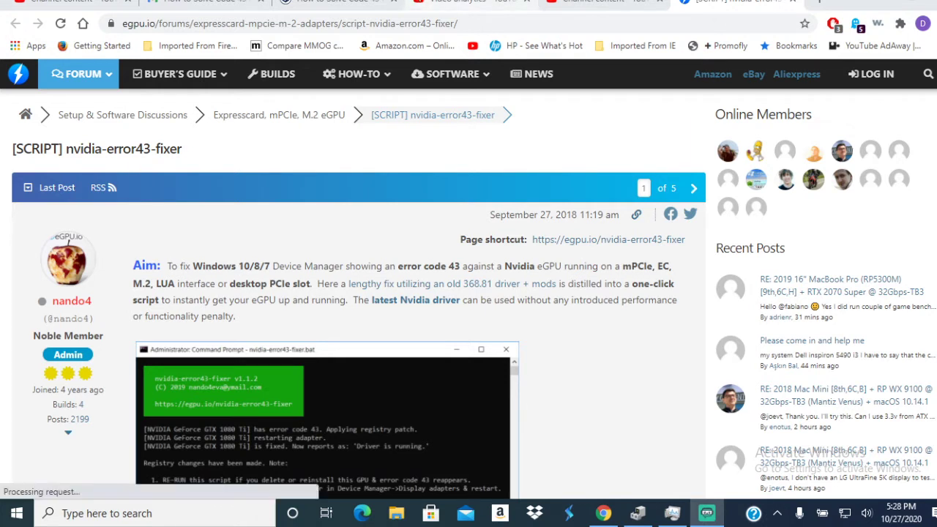
Step: Try to download nvidia-error43-fixer_112.zip from the usage instructions over the existing copy in the desktop's Error 43 Fix folder
left_click(125, 22)
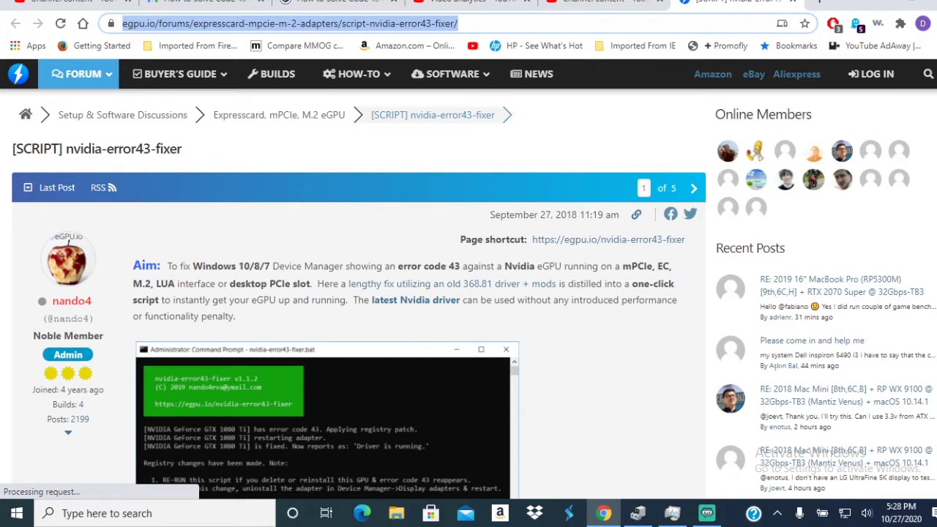
scroll(469, 279, "down", 5)
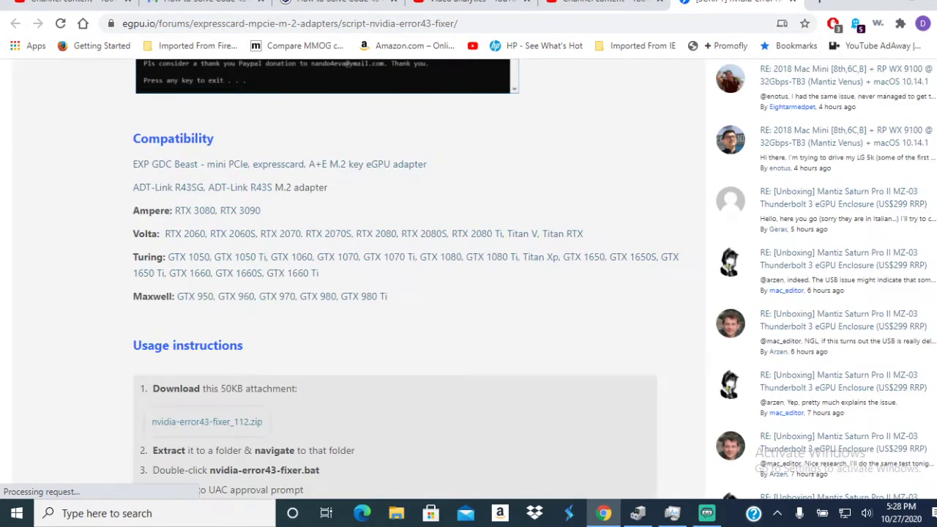
scroll(716, 160, "down", 3)
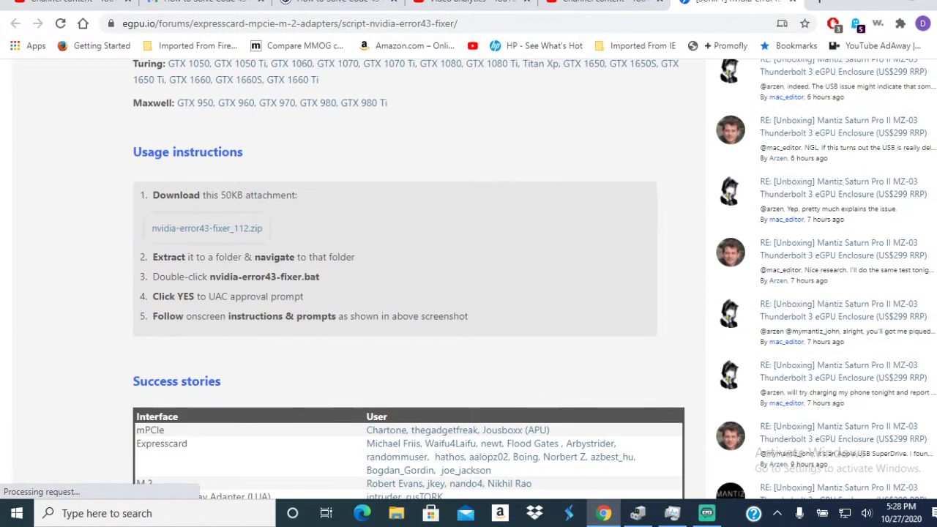
left_click(197, 233)
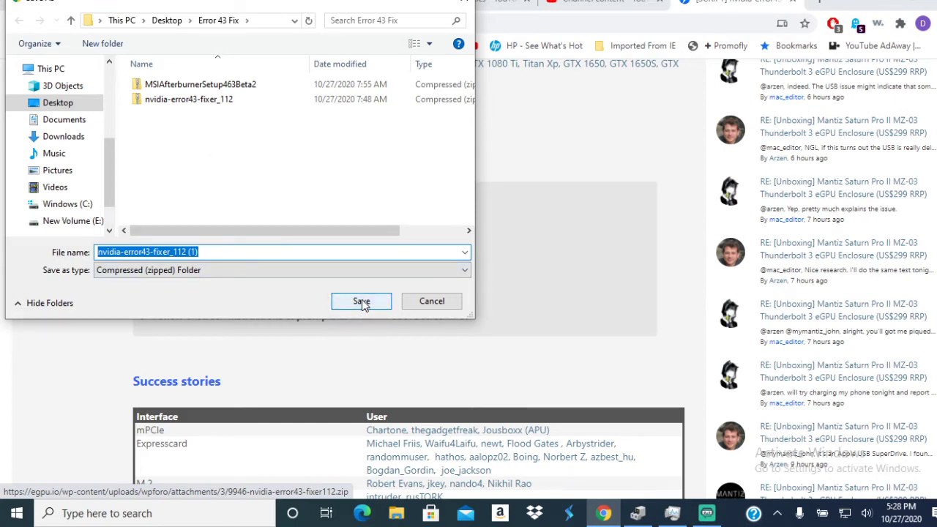
left_click(234, 103)
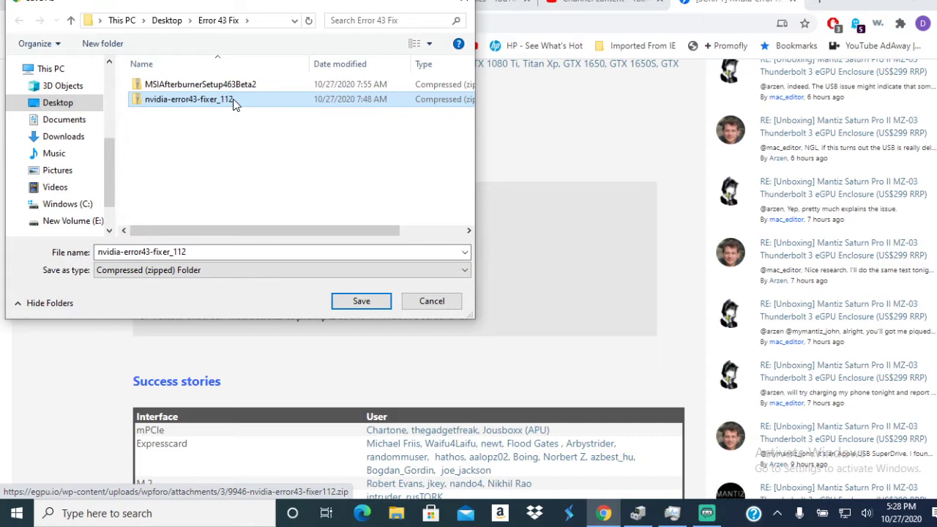
left_click(234, 103)
left_click(278, 173)
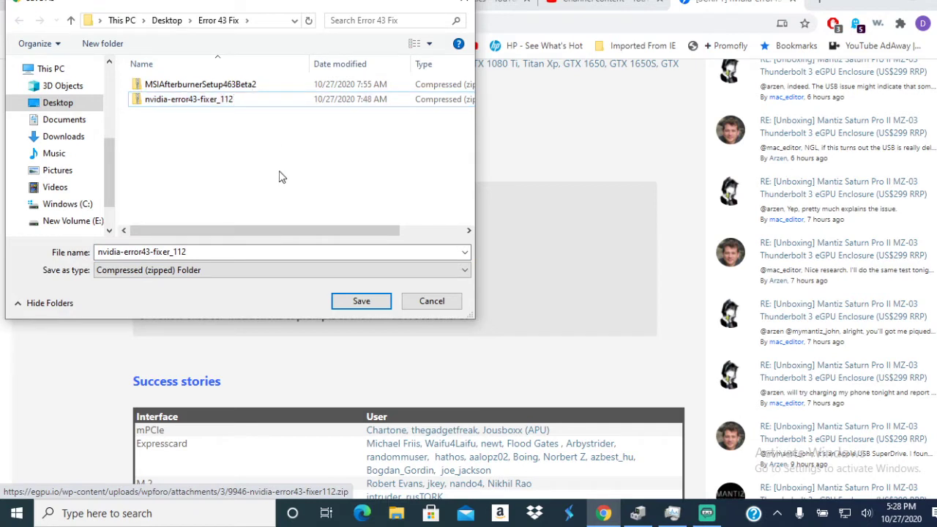
double_click(201, 100)
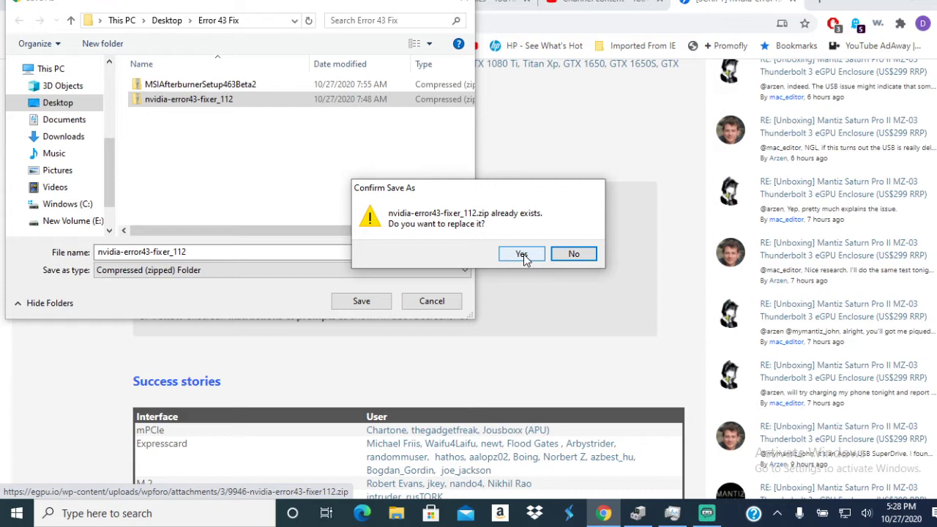
left_click(563, 253)
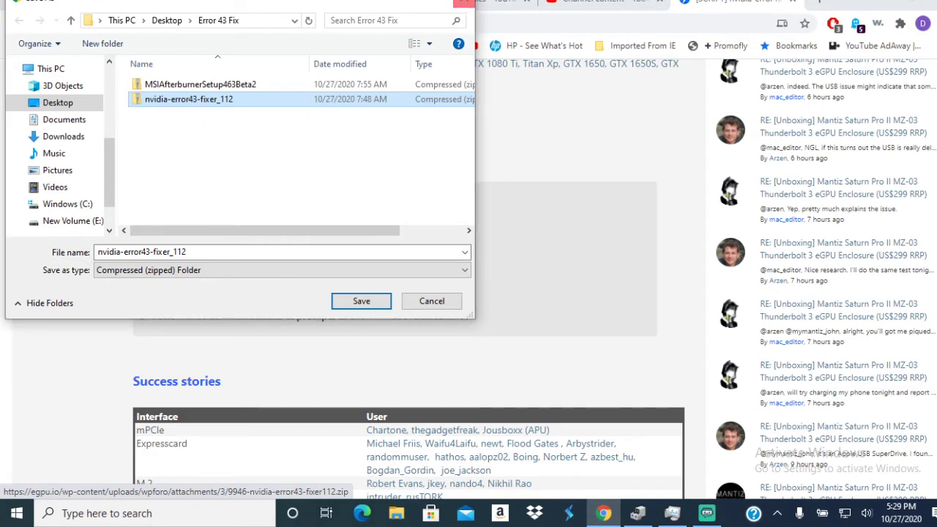
left_click(461, 3)
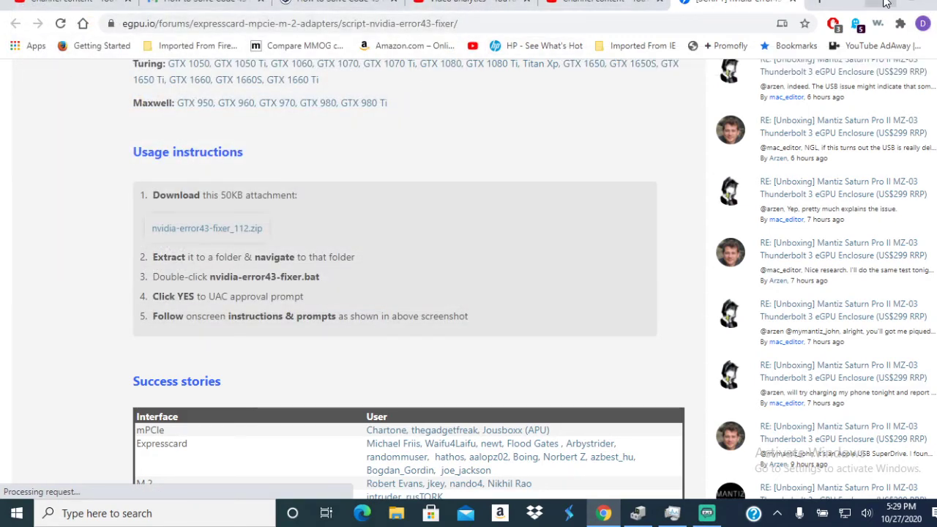
Step: Switch to File Explorer at the desktop's Error 43 Fix folder, run the nvidia-error43-fixer batch file and close its console
left_click(885, 3)
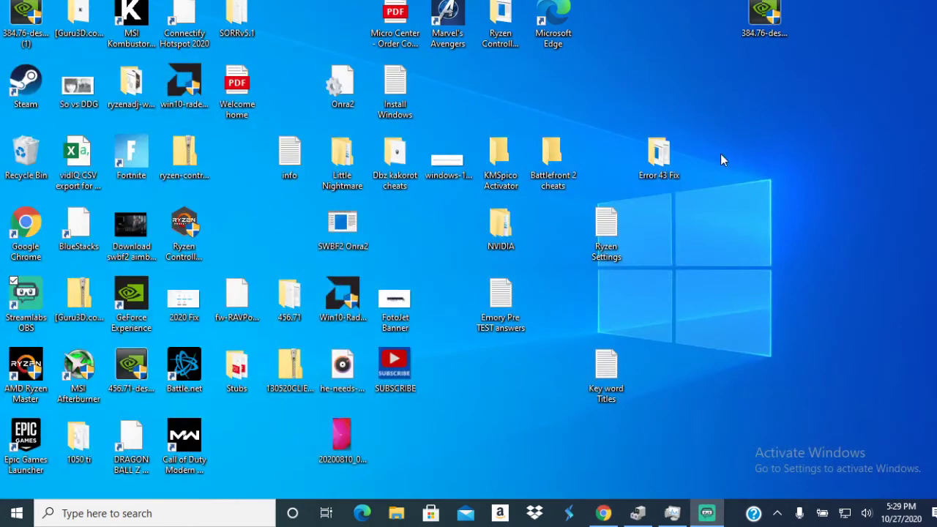
double_click(659, 157)
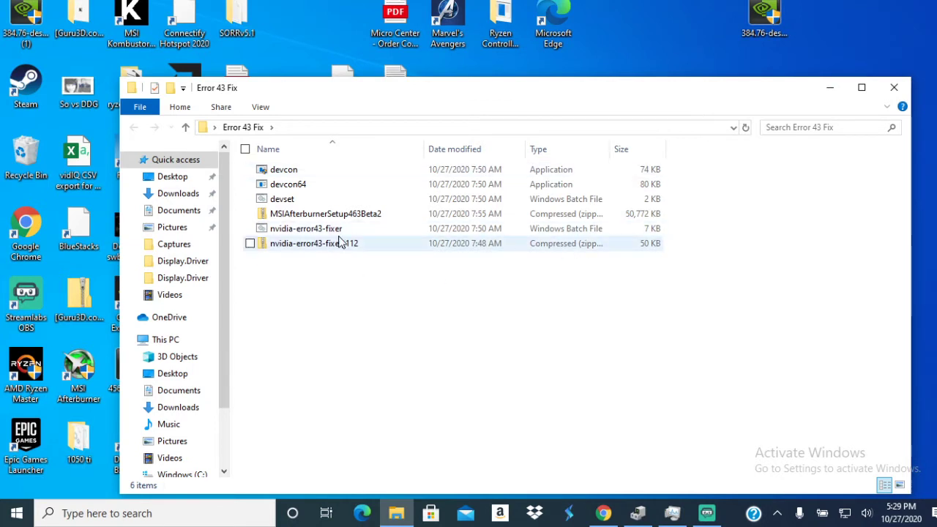
left_click(293, 175)
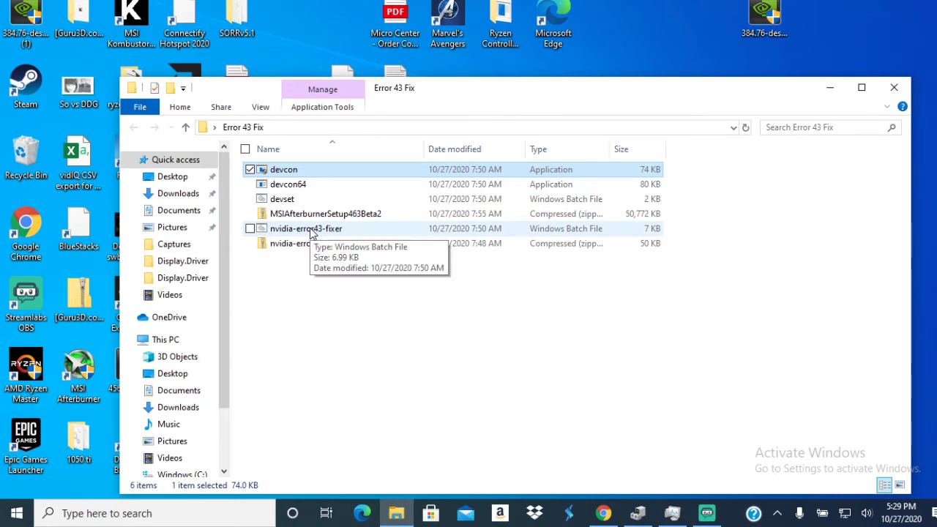
double_click(310, 229)
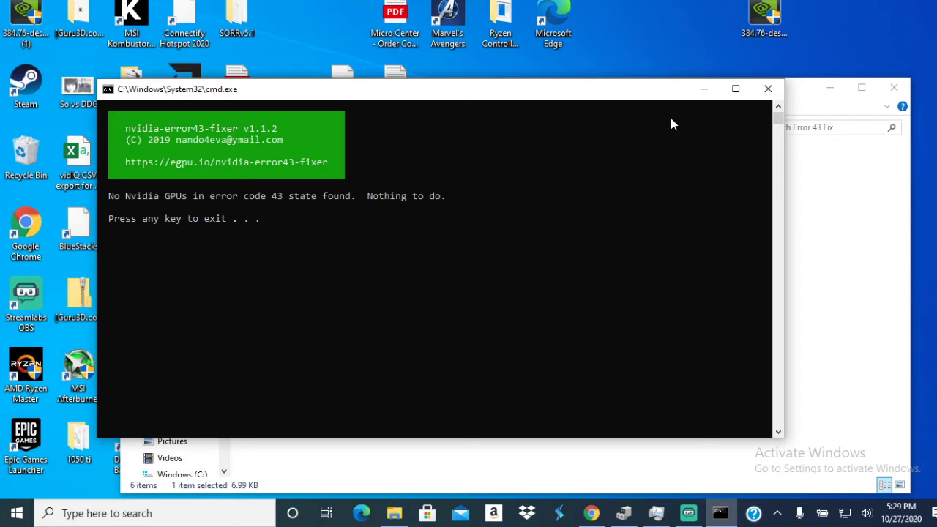
left_click(769, 90)
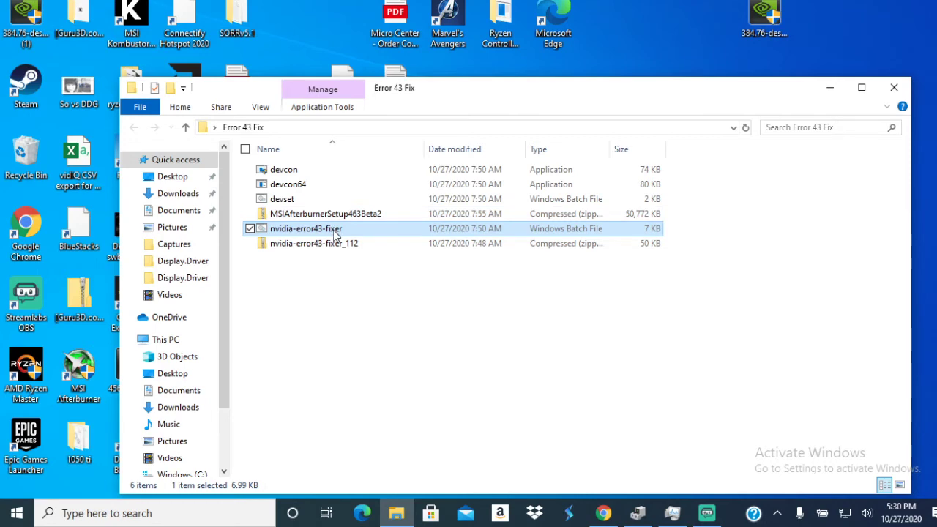
Step: Run the devset batch file from the Error 43 Fix folder, approving the unknown-publisher security warning
left_click(302, 203)
double_click(302, 202)
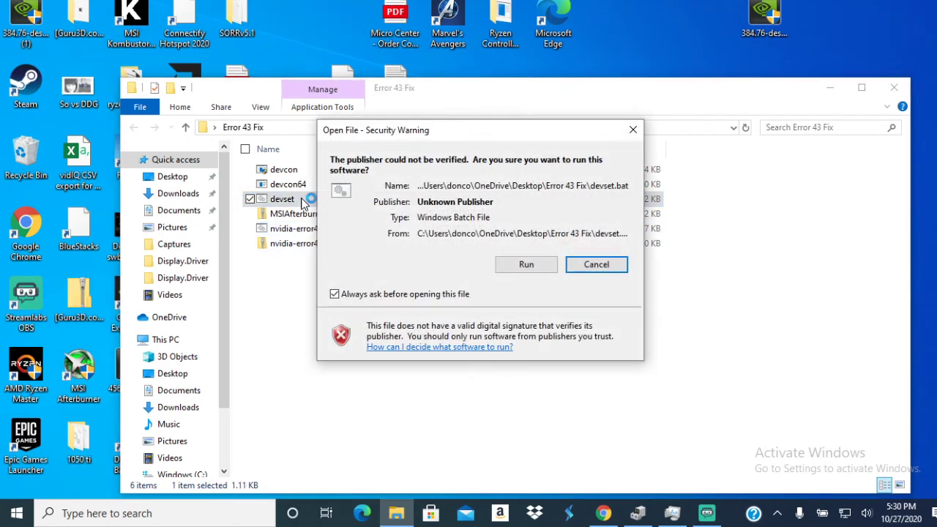
left_click(518, 264)
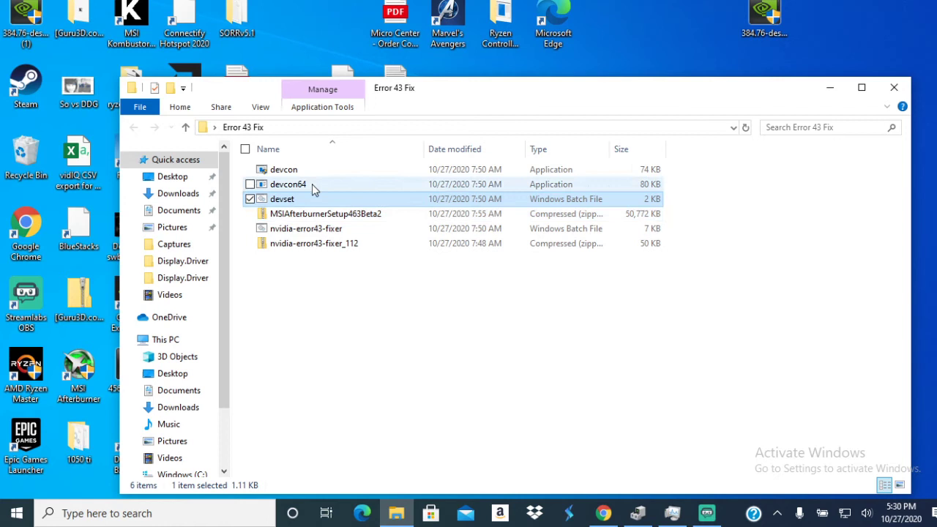
Step: Run the nvidia-error43-fixer batch file again, allowing it past the security warning, and close its console window
left_click(337, 229)
left_click(337, 230)
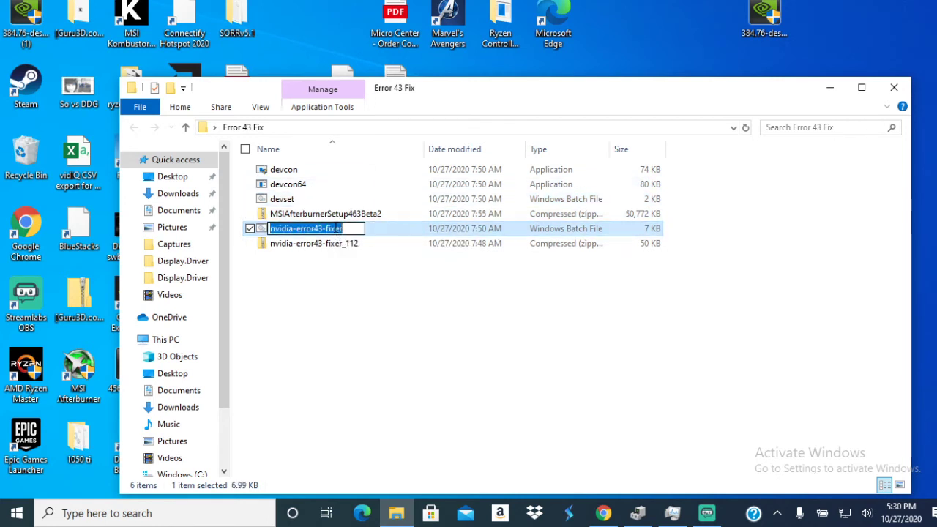
left_click(418, 293)
double_click(339, 236)
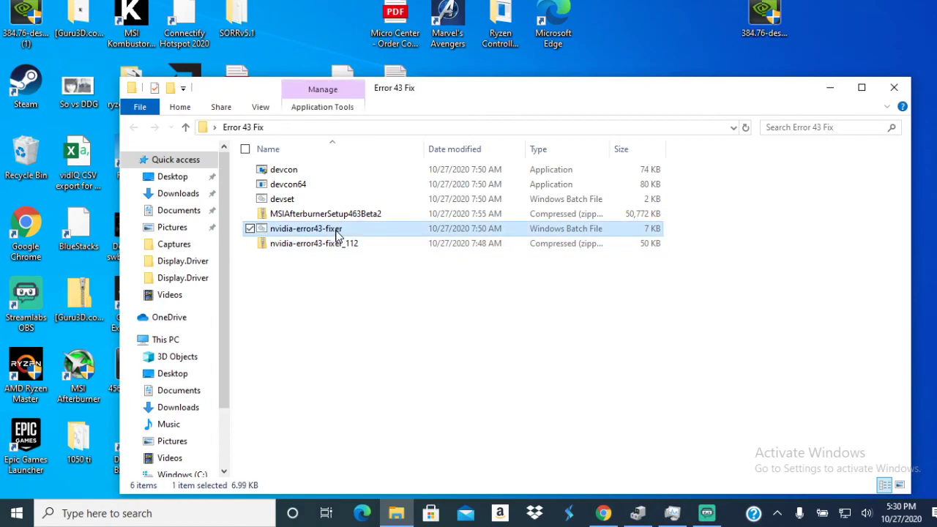
left_click(530, 265)
right_click(341, 232)
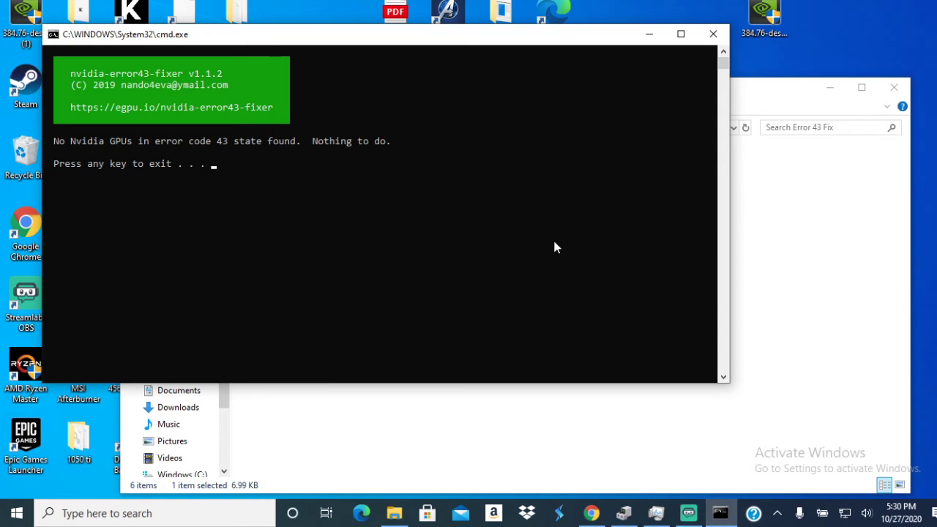
left_click(721, 35)
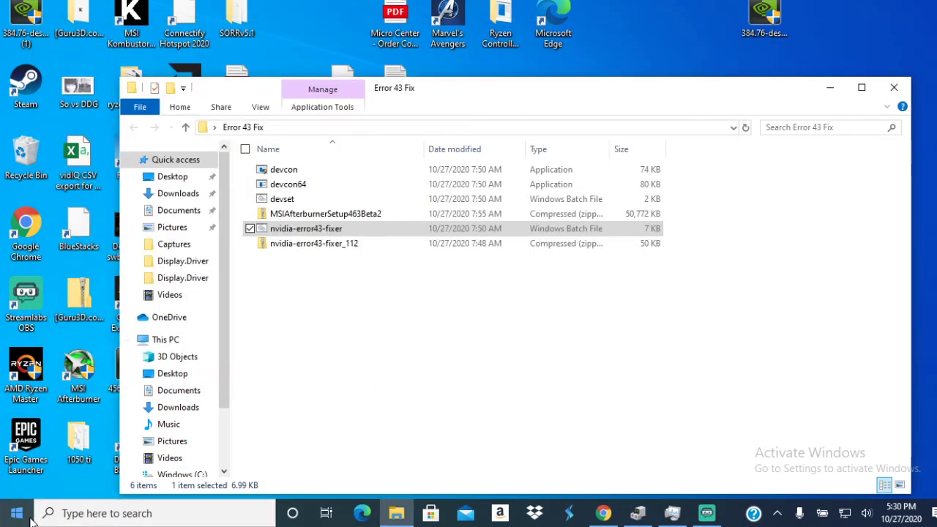
Step: Switch to Device Manager, expand Display adapters to check the listed graphics cards, and minimize the window
left_click(73, 515)
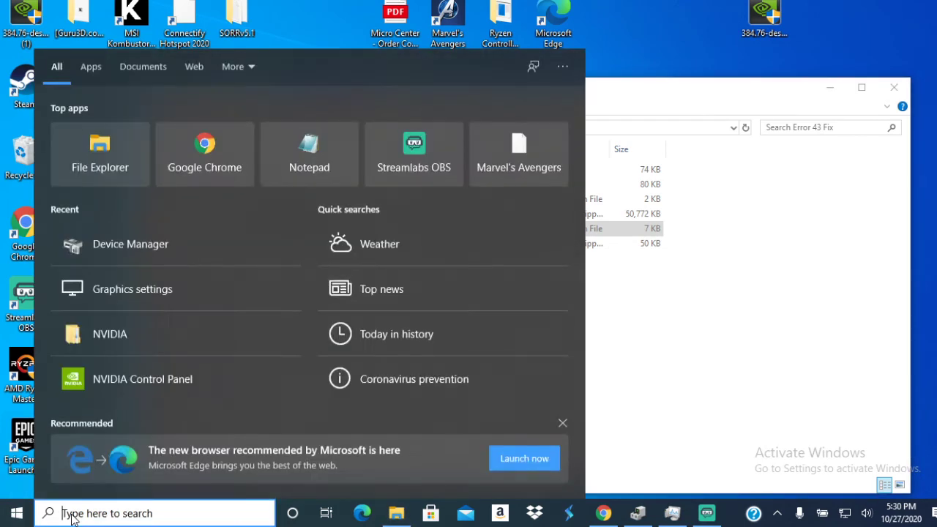
type("d")
key("BackSpace")
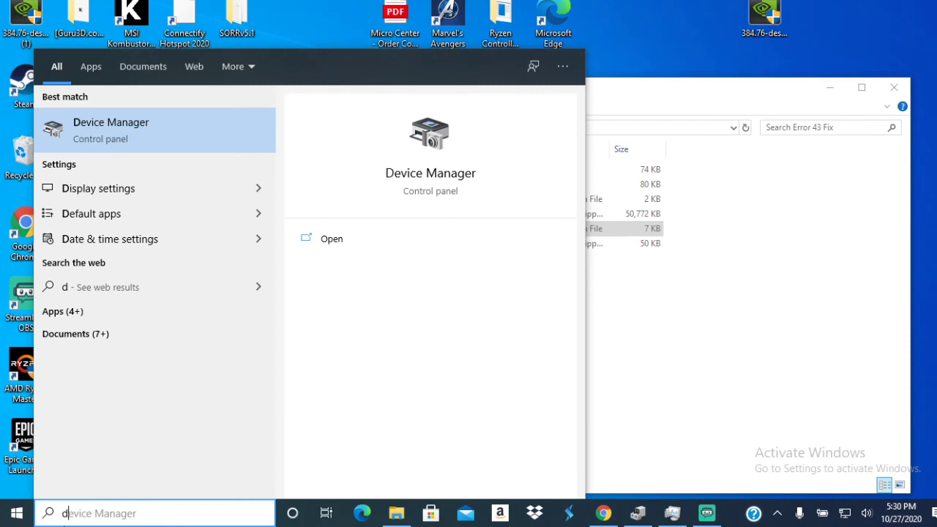
left_click(135, 151)
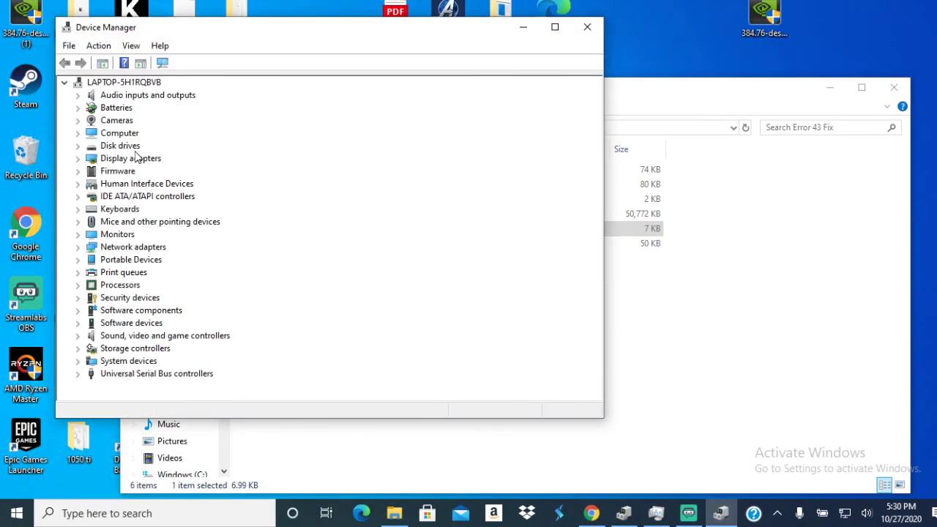
left_click(77, 158)
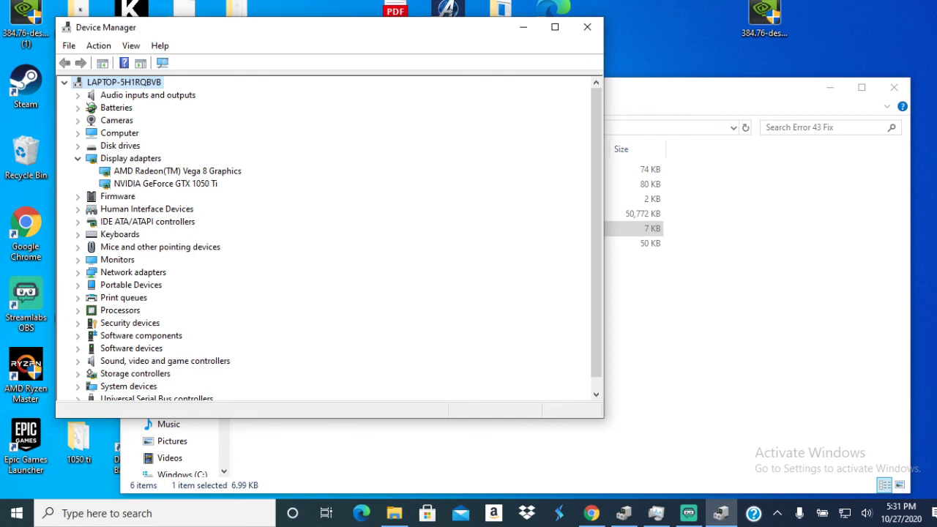
left_click(534, 28)
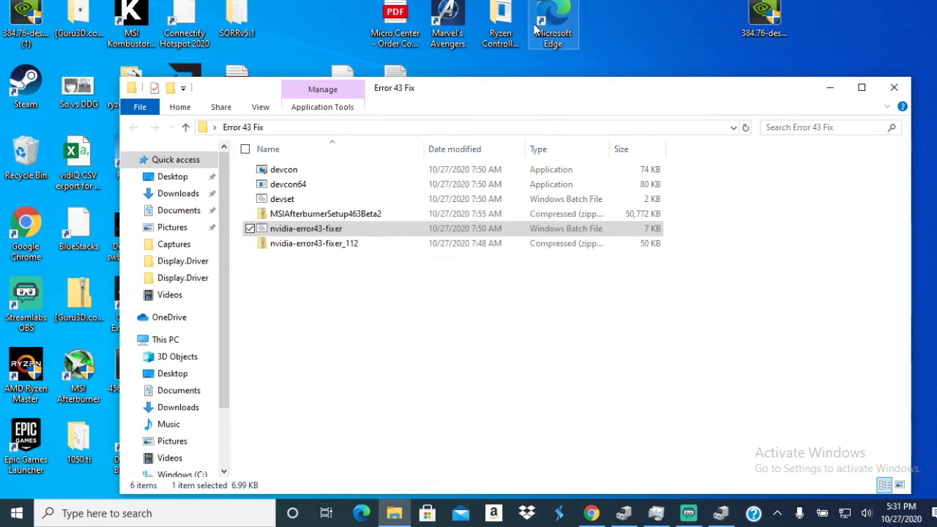
double_click(339, 229)
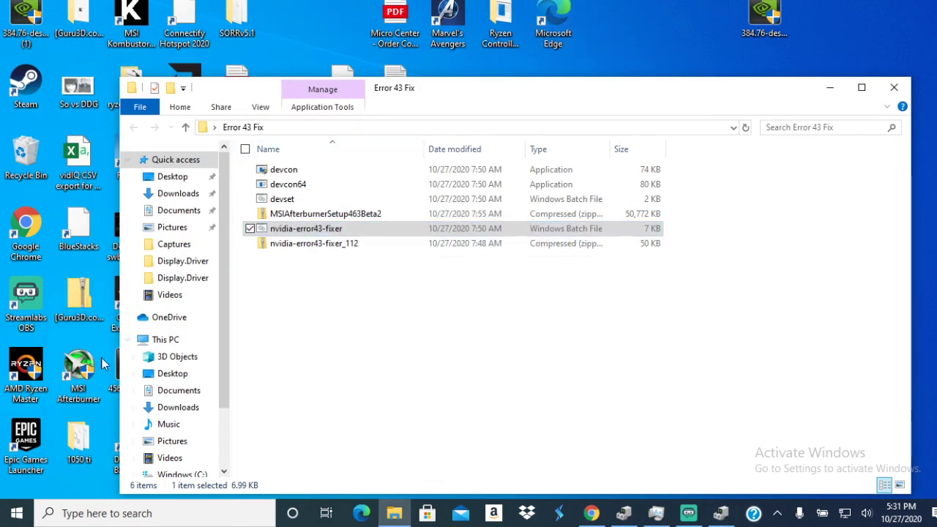